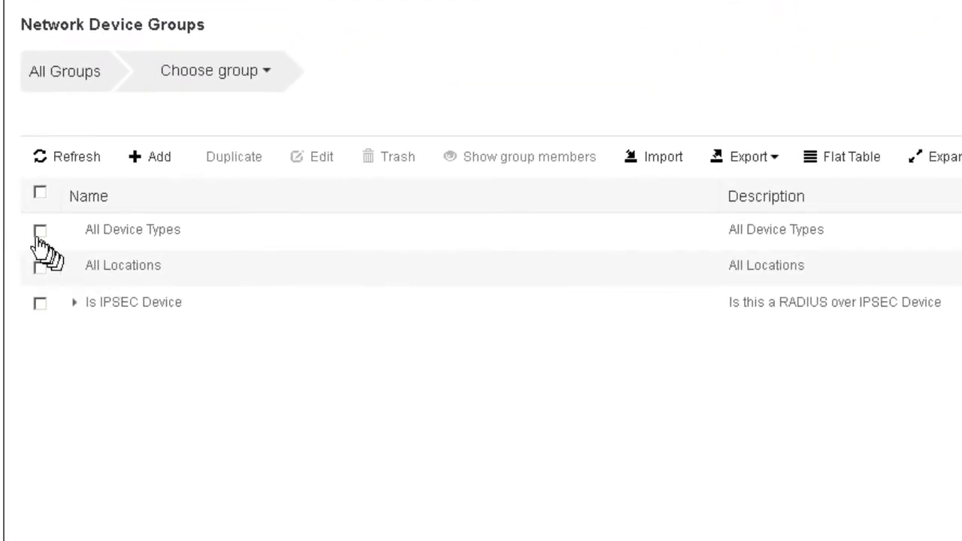
Start a new network device group named Wired under the All Device Types parent group.
click(42, 232)
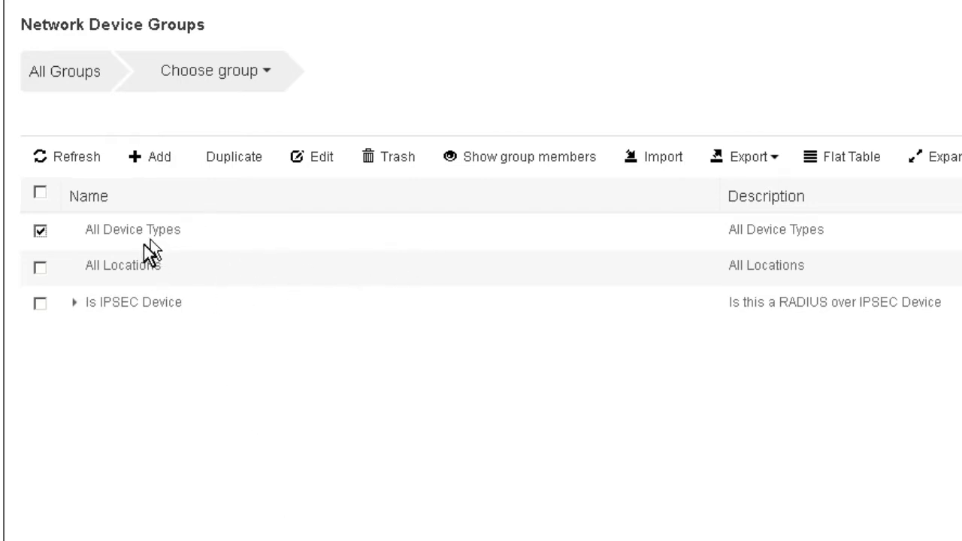
click(158, 158)
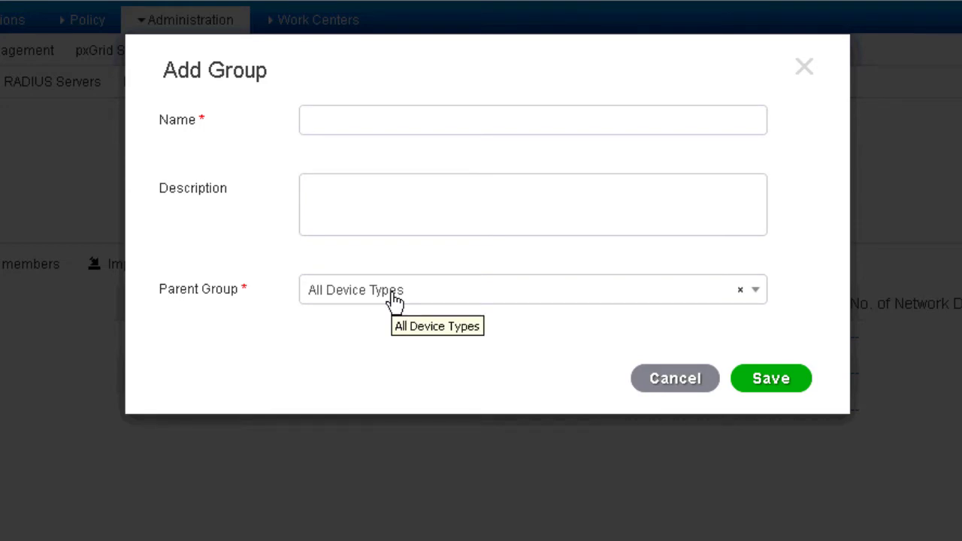
click(697, 297)
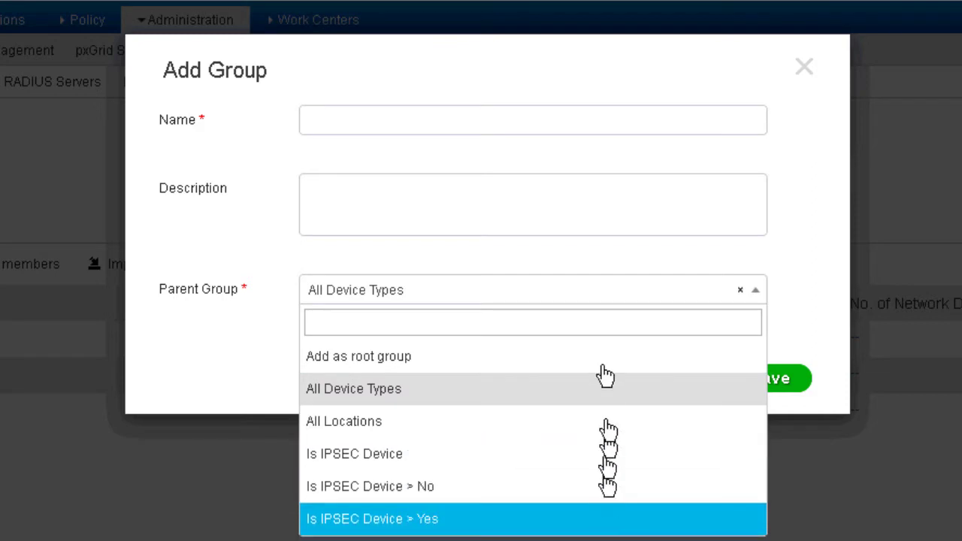
click(426, 119)
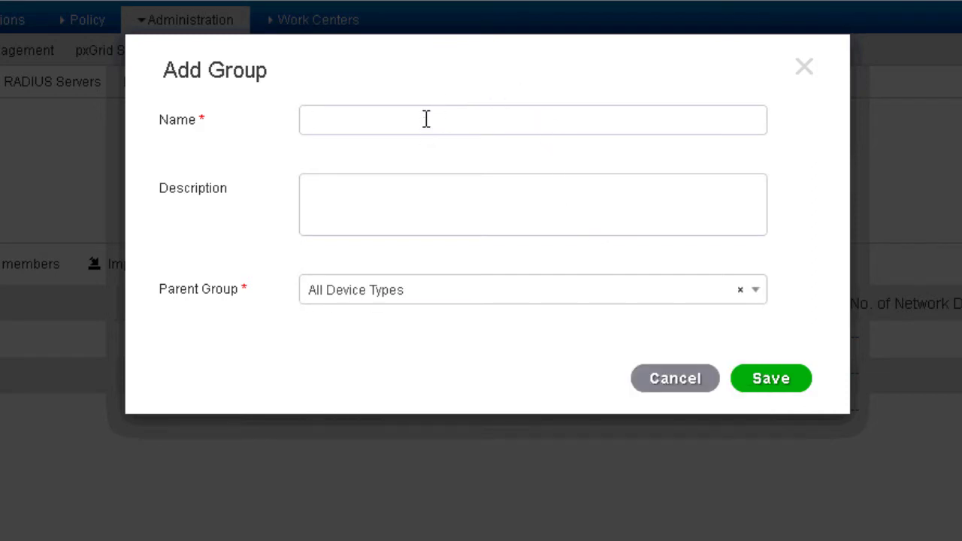
text(Wired)
key(Tab)
Describe the Wired group as "Wired Access Switches" and save it.
text(Wir3e)
key(BackSpace)
key(BackSpace)
text(e)
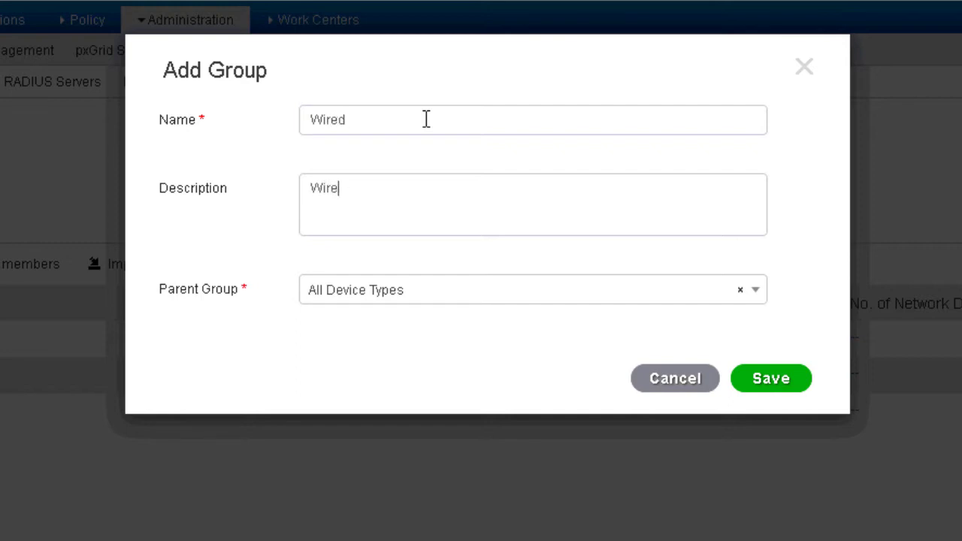
text(d Access Swit)
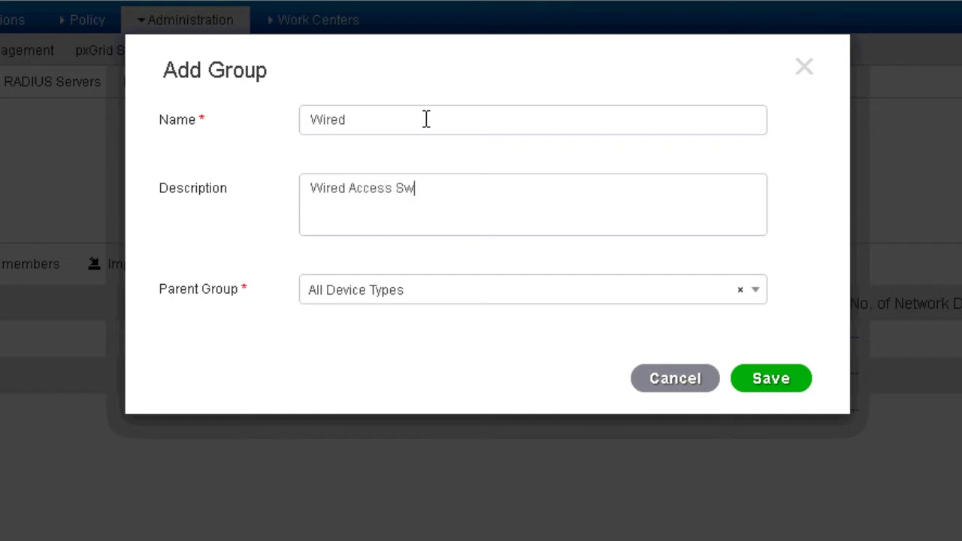
text(chtes)
key(BackSpace)
key(BackSpace)
key(BackSpace)
text(es)
click(763, 378)
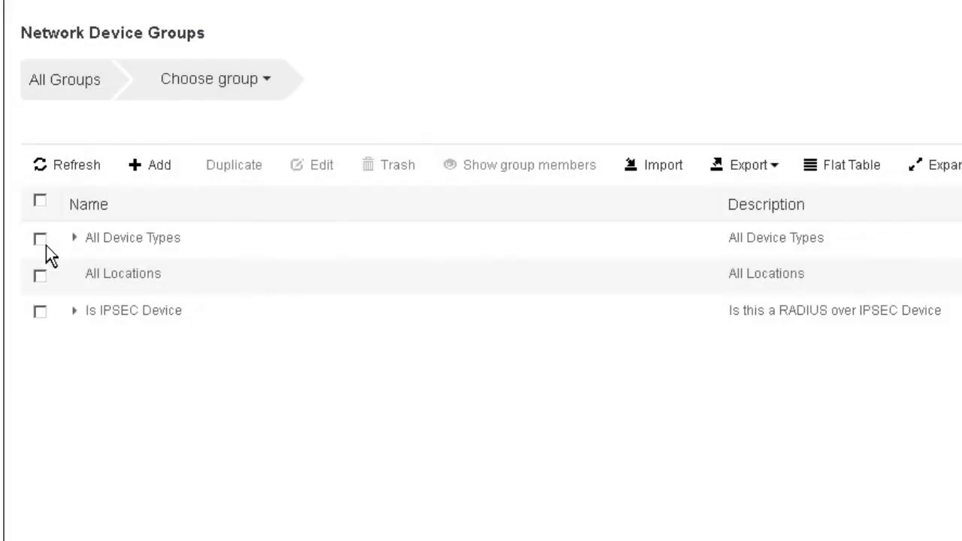
Add a group named Wireless with the description "WLCs" under All Device Types and save it.
click(43, 241)
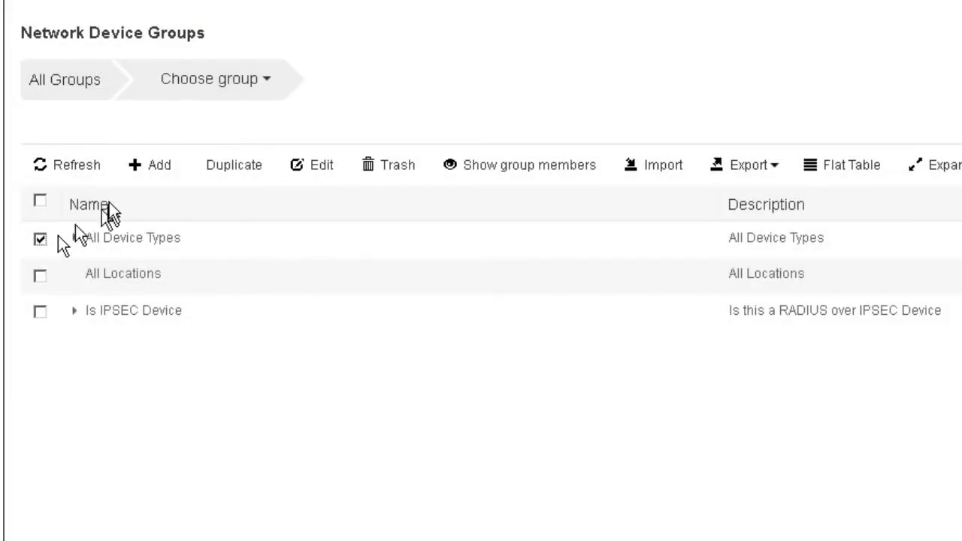
click(154, 173)
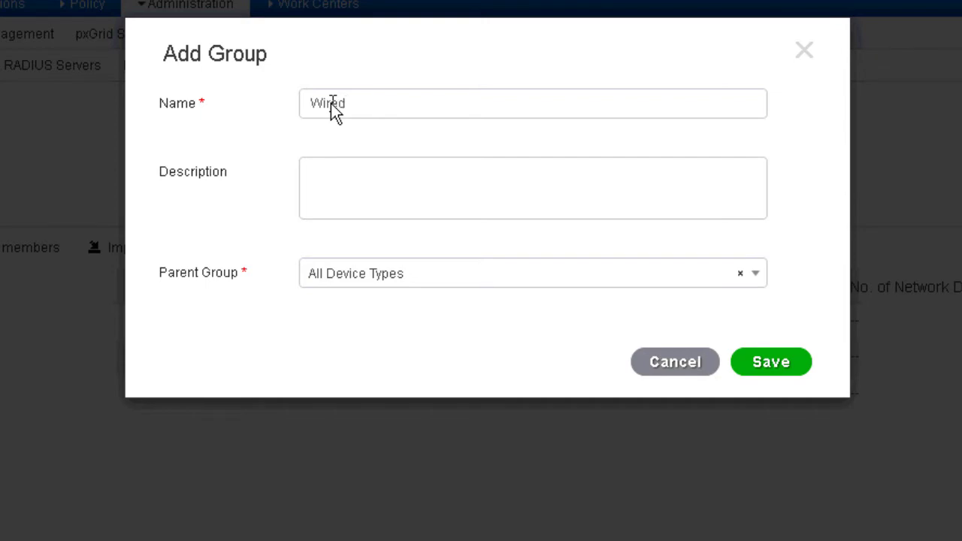
text(Wiredless)
key(BackSpace)
key(BackSpace)
key(BackSpace)
key(BackSpace)
text(less)
key(Tab)
text(WLCs)
click(765, 375)
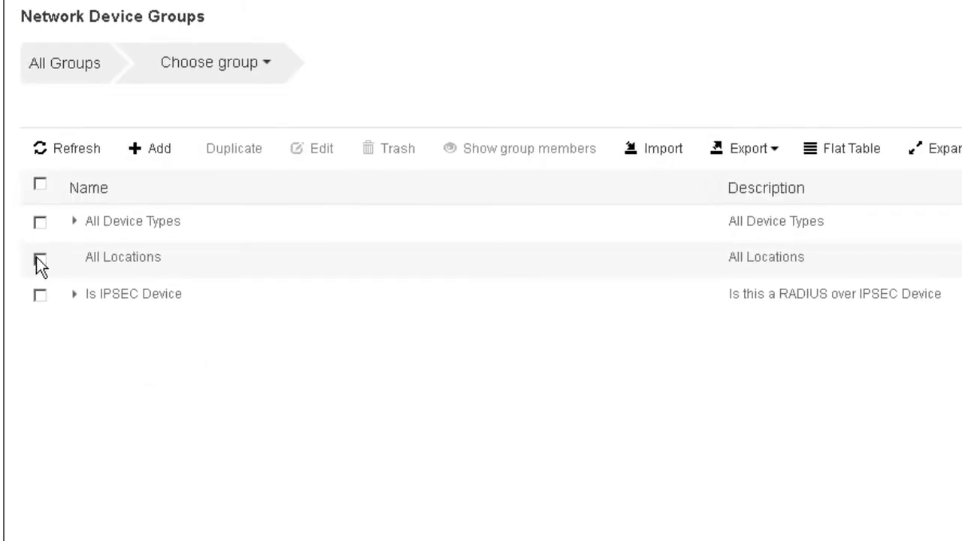
Add a group named HQ with the description "Headquarters" under All Locations and save it.
click(39, 260)
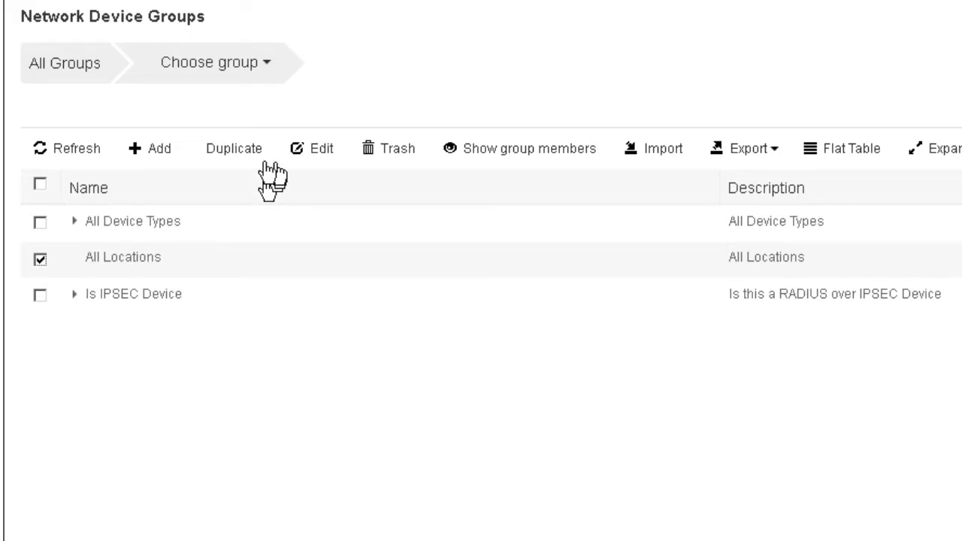
click(152, 150)
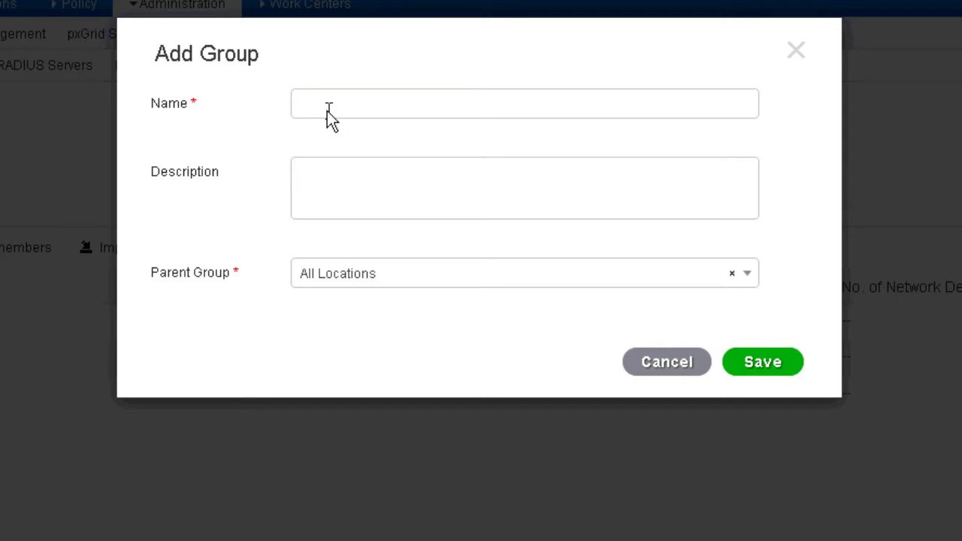
text(HQ)
key(Tab)
text(HEadquarters)
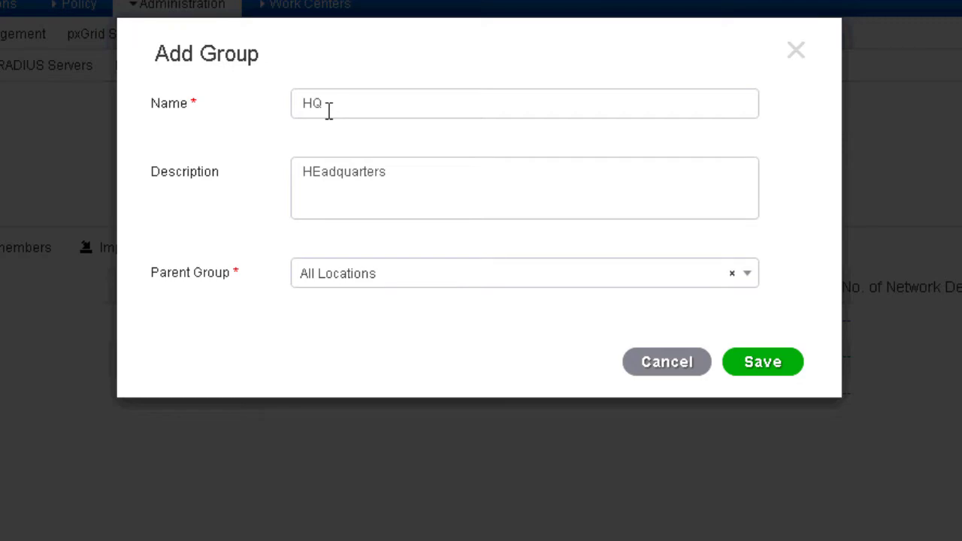
key(Left)
key(Left)
key(Left)
key(Left)
key(Left)
key(Left)
key(Left)
key(Left)
key(Left)
key(Left)
key(BackSpace)
text(e)
click(764, 364)
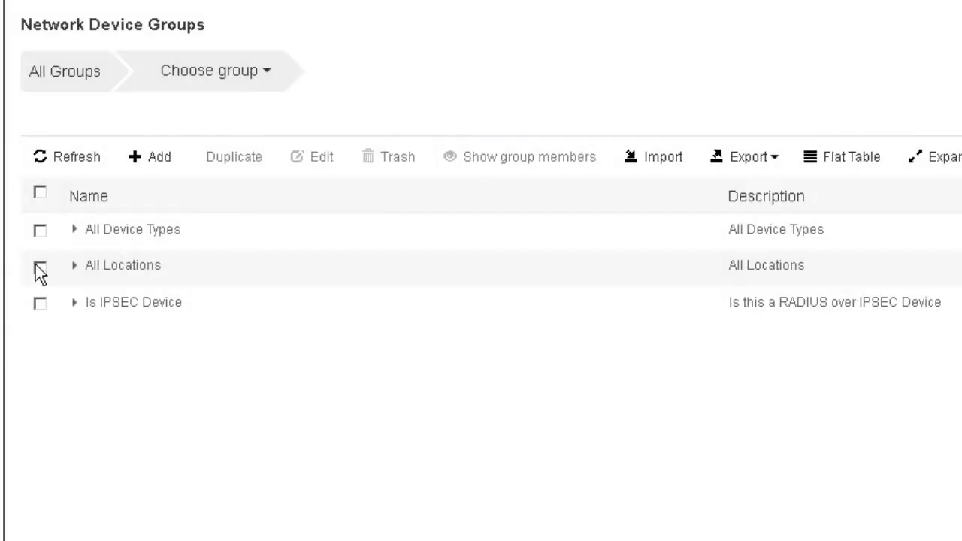
Add a group named Branch1 with the description "Branch office" under All Locations and save it.
click(40, 268)
click(144, 158)
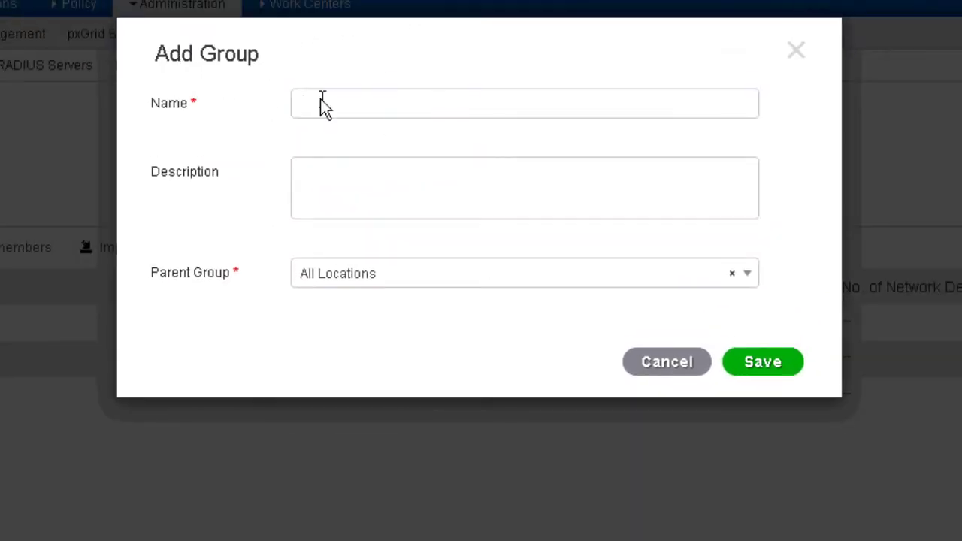
text(Branch1)
key(Tab)
text(Branch office)
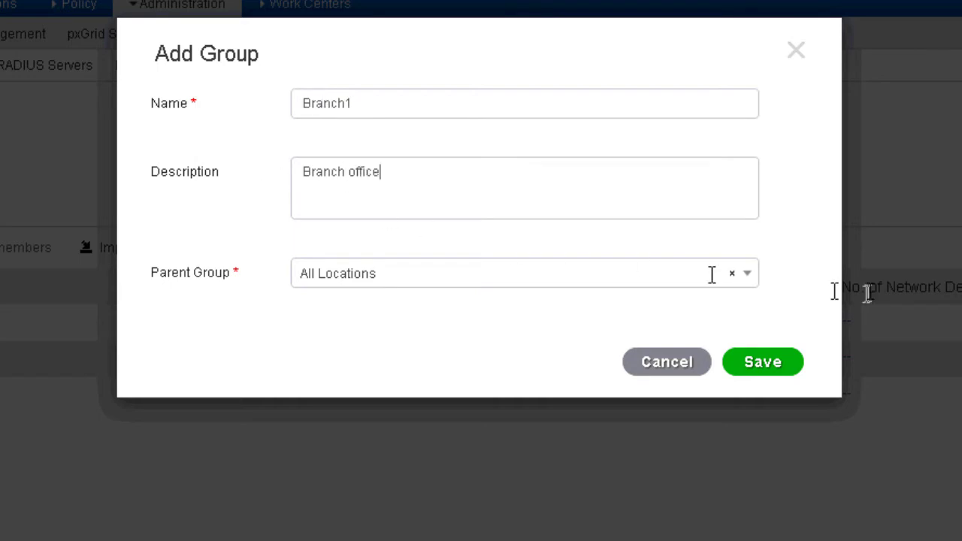
click(766, 361)
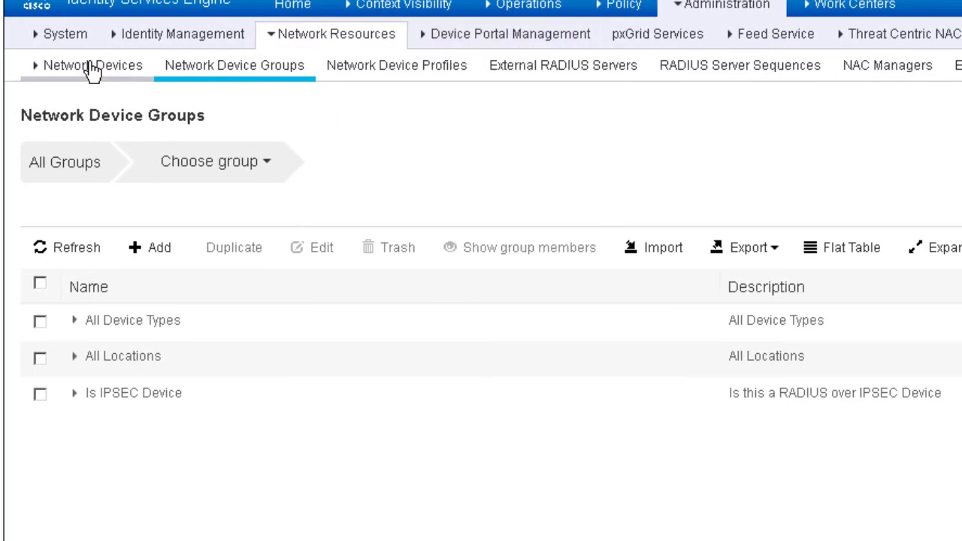
Start a new network device named 3k-access with the description "3850 Access Switch".
click(92, 68)
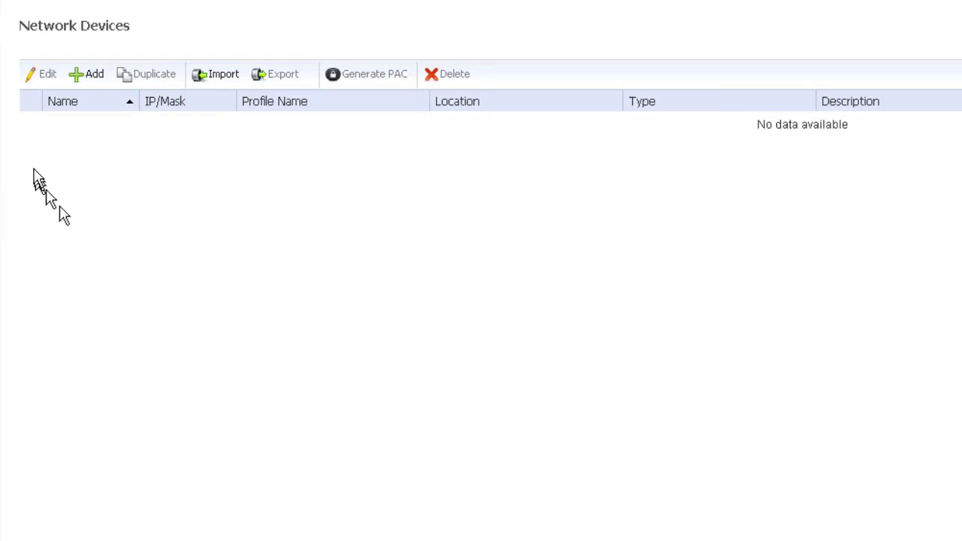
click(85, 83)
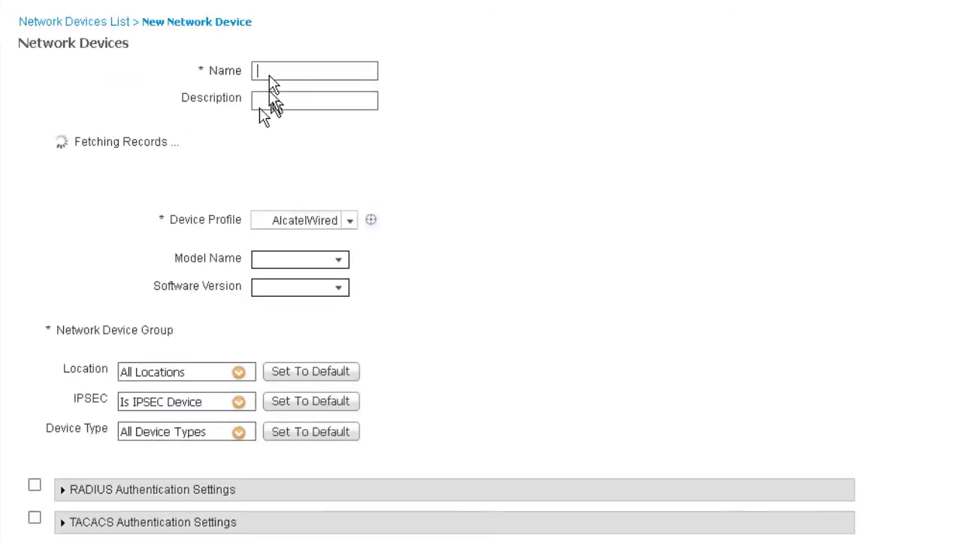
text(3k)
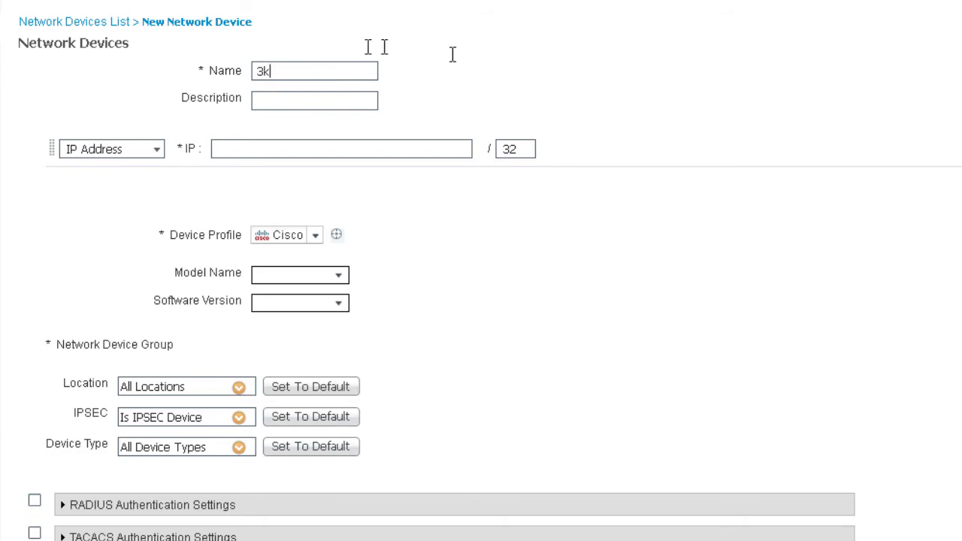
text(-access3850)
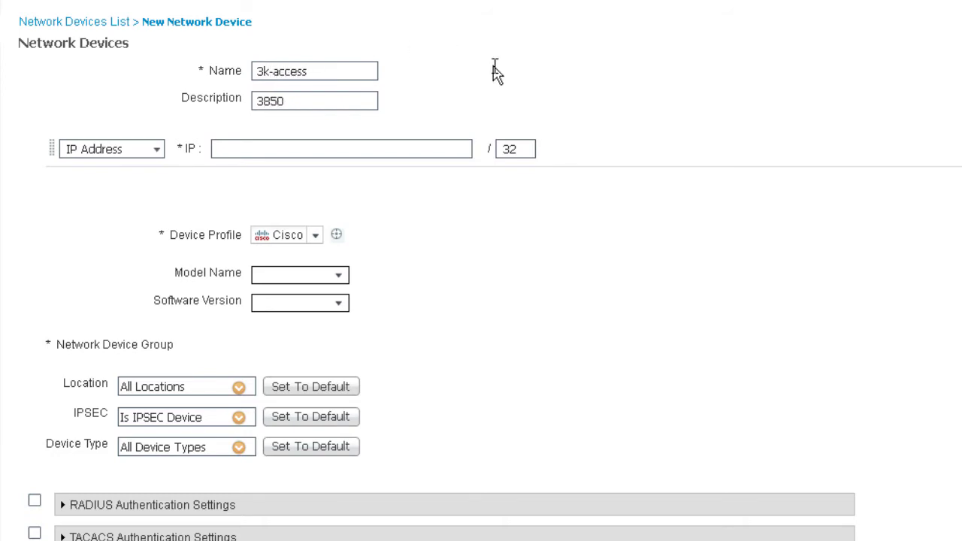
text( Access Switch)
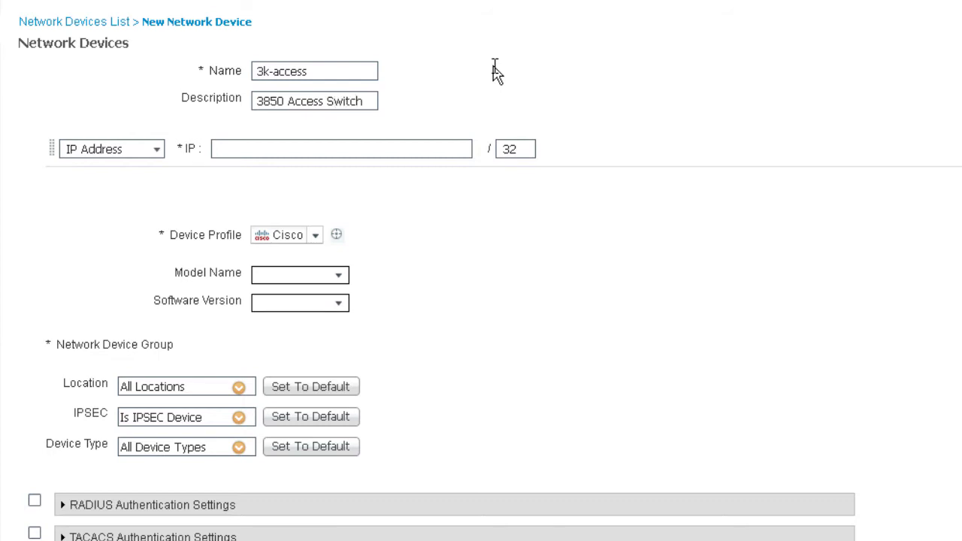
key(Tab)
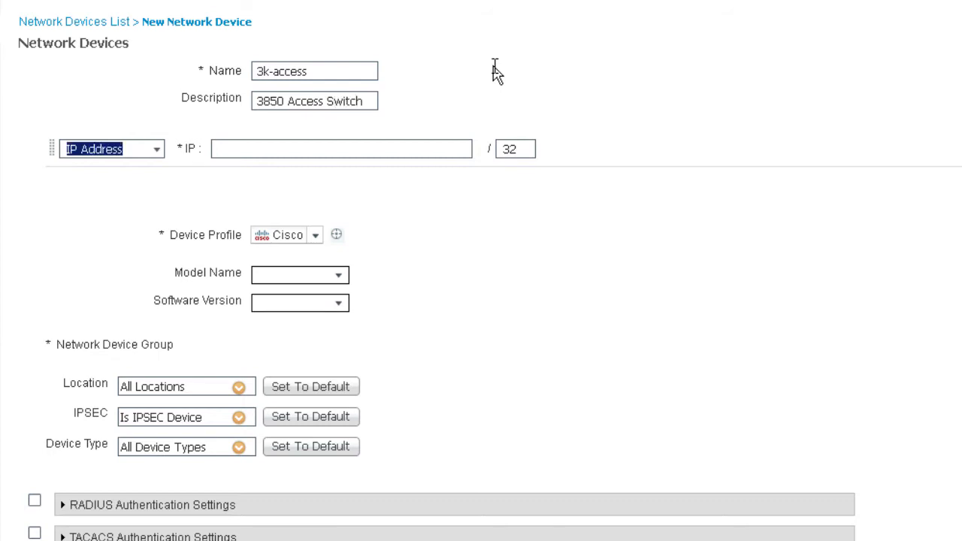
Give the new device the single IP address 10.1.100.1 and keep Cisco as its device profile.
click(160, 149)
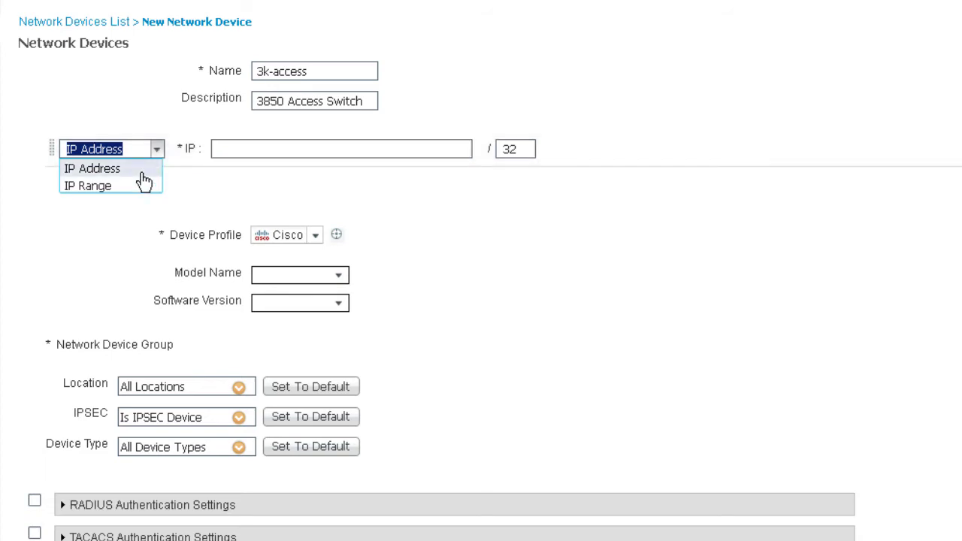
click(297, 151)
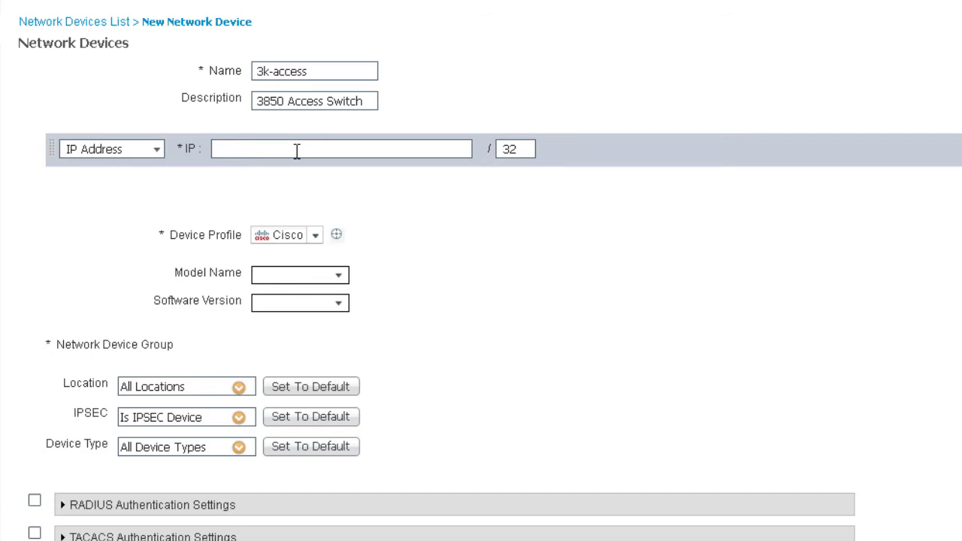
text(10.1.100.1)
click(315, 236)
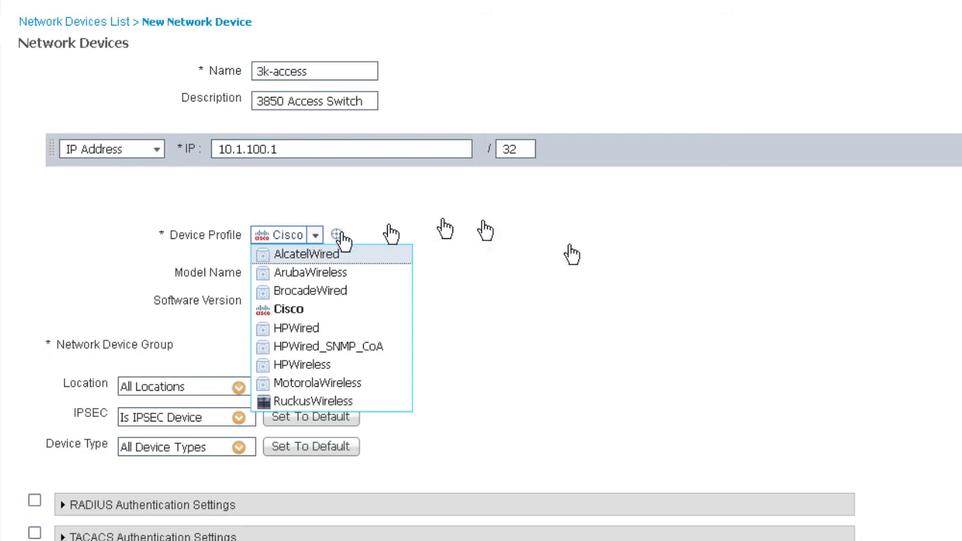
click(526, 250)
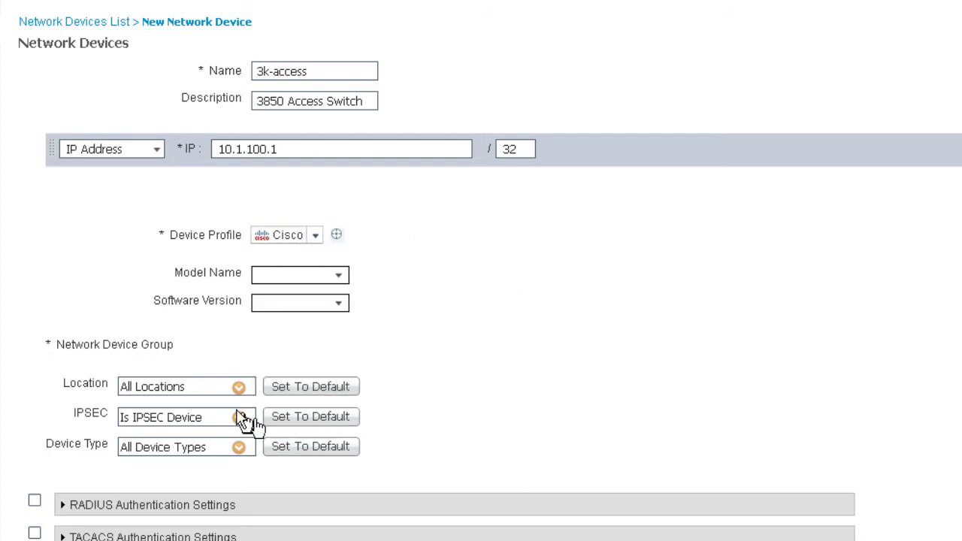
Assign the new device to the HQ location and the Wired device type.
click(238, 388)
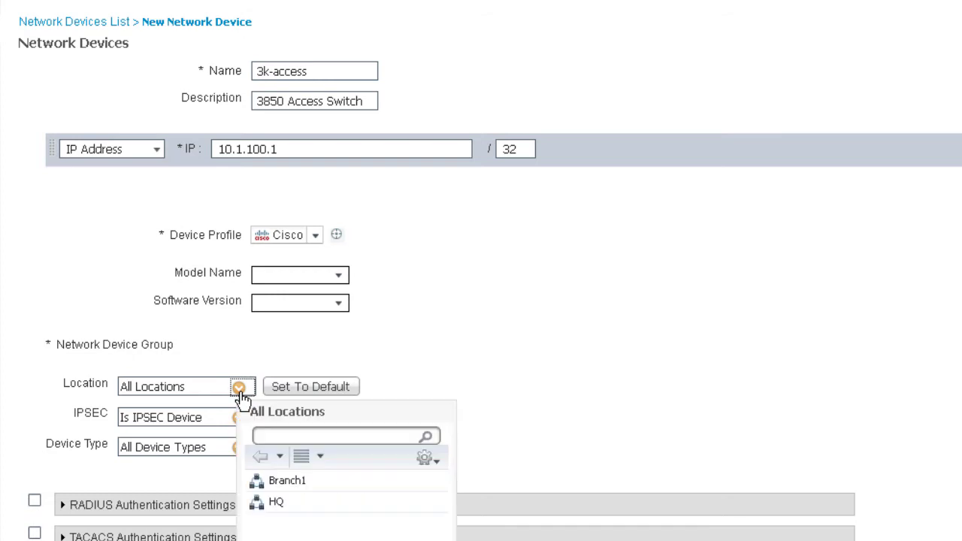
click(278, 503)
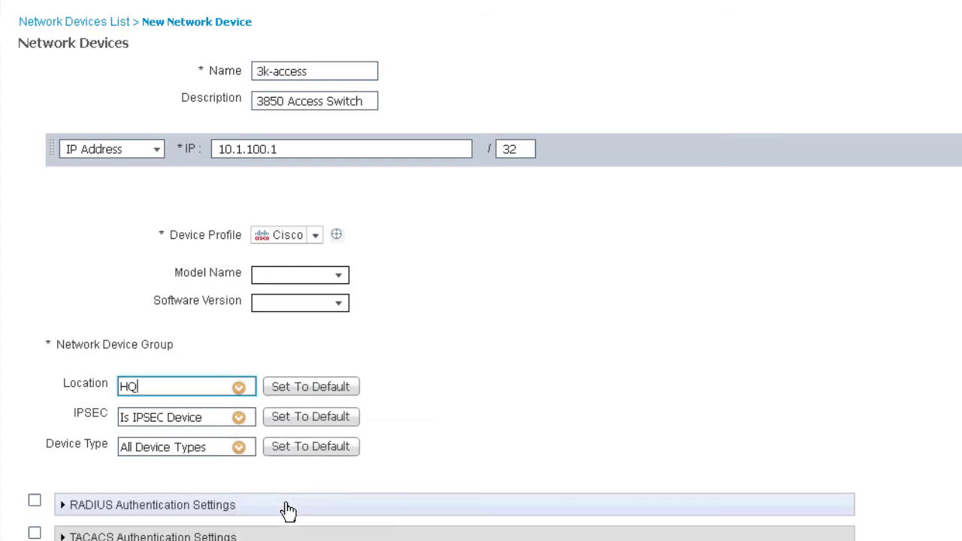
click(238, 447)
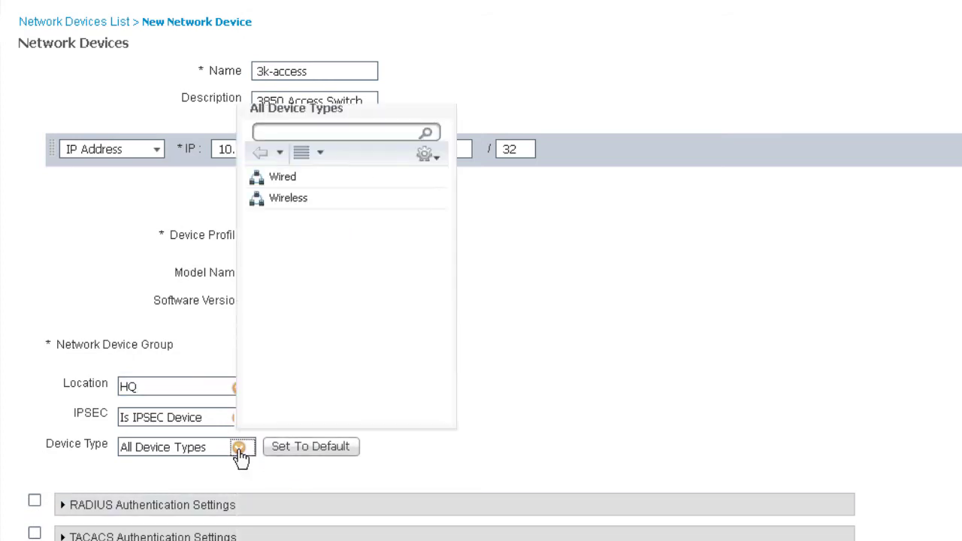
click(287, 180)
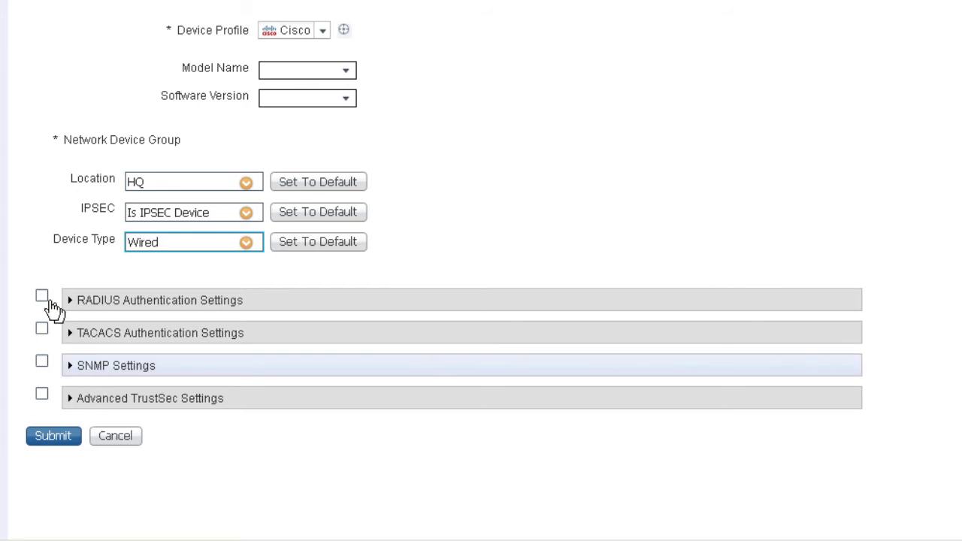
Enable RADIUS authentication for the 3k-access device, enter and reveal its shared secret, and submit the device.
click(46, 297)
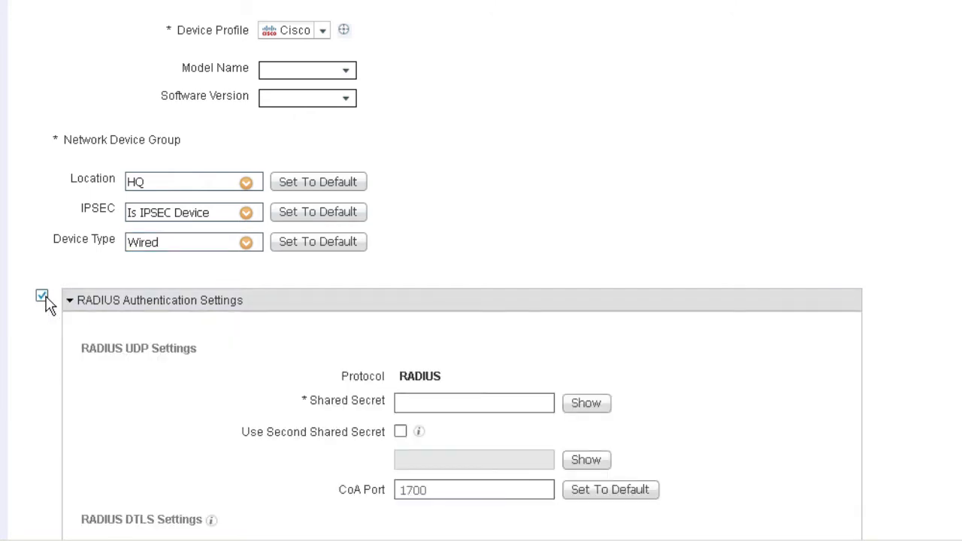
click(534, 406)
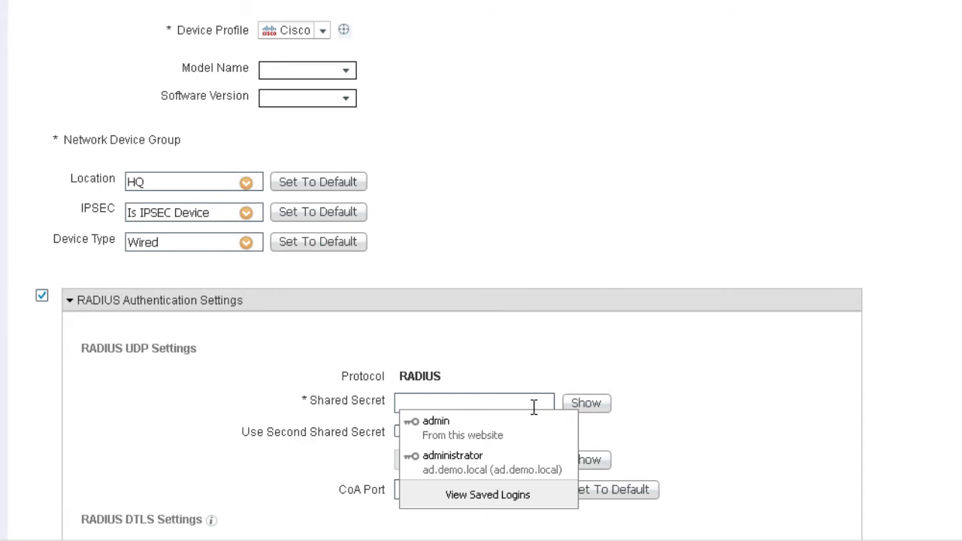
text(cis)
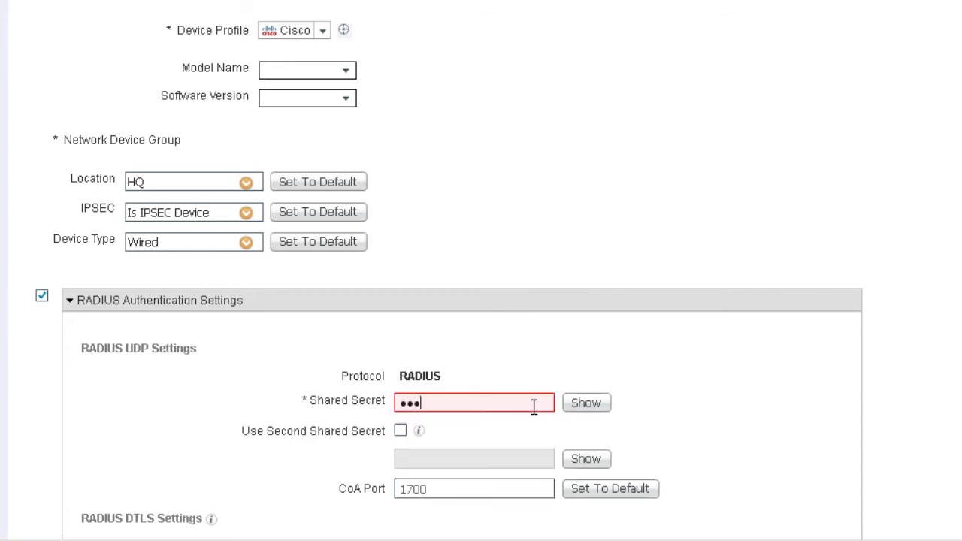
text(co1)
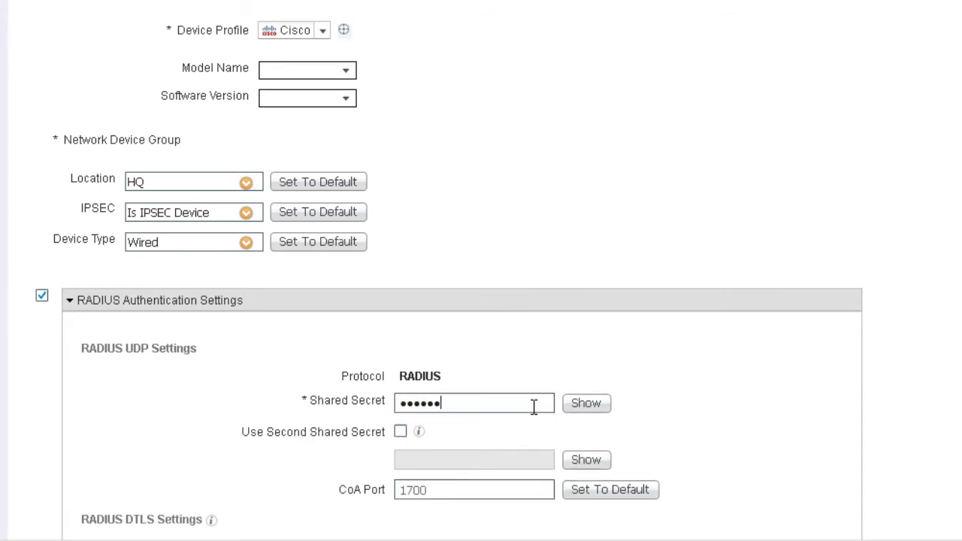
text(234)
click(585, 411)
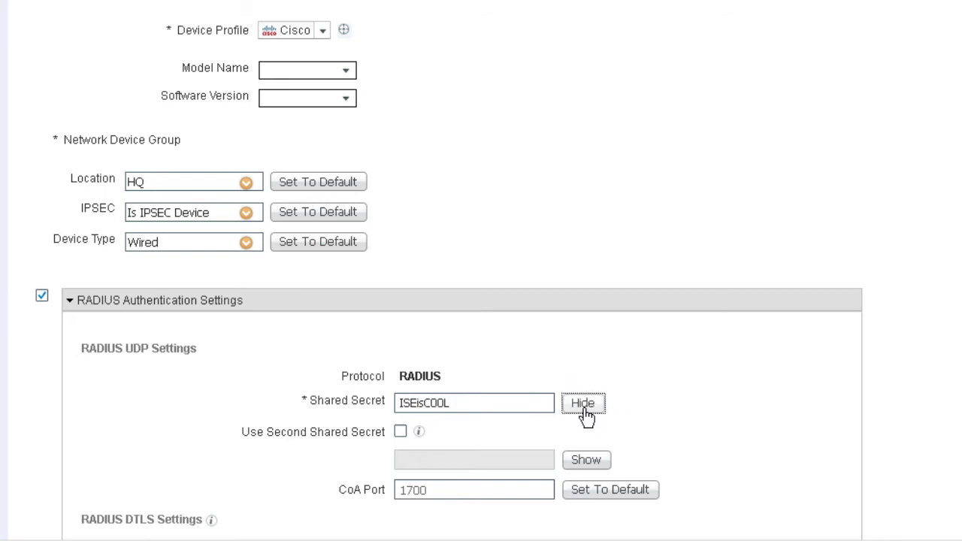
scroll(717, 284, down, 4)
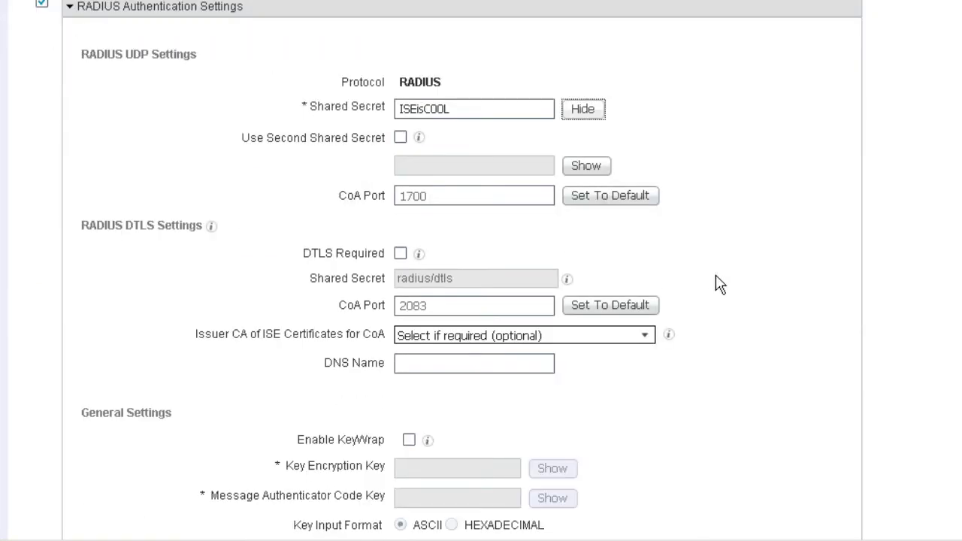
scroll(716, 282, down, 2)
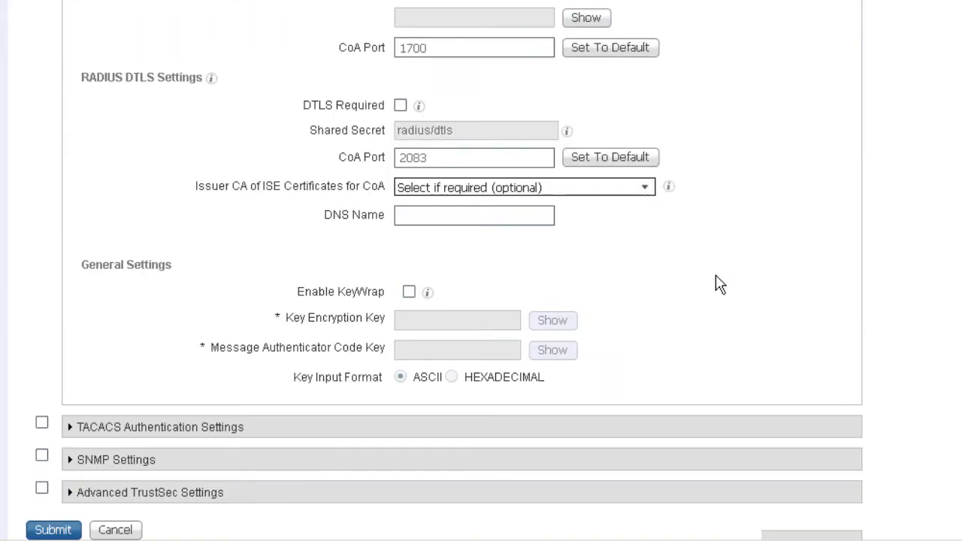
click(51, 531)
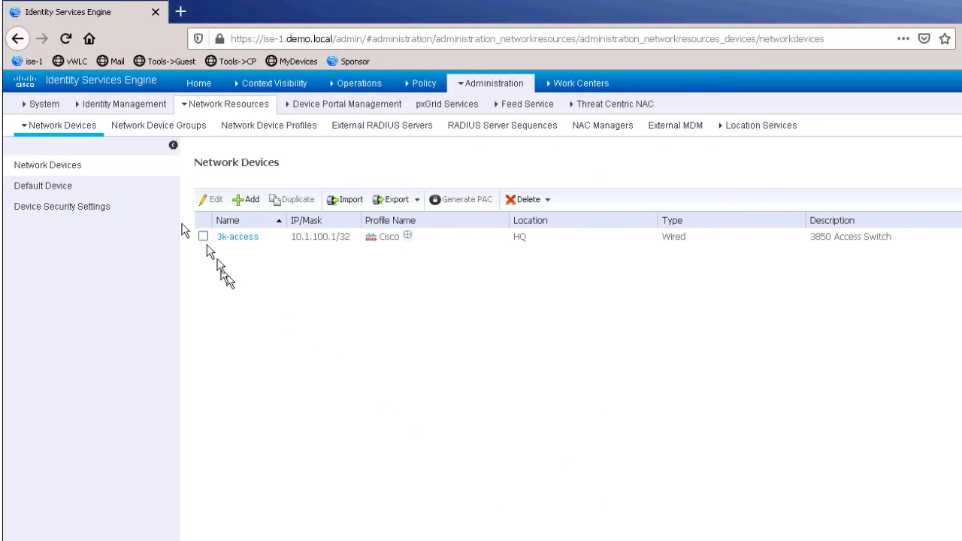
Open the vWLC wireless controller in a new browser tab and sign in with the prefilled credentials.
right_click(62, 66)
click(86, 65)
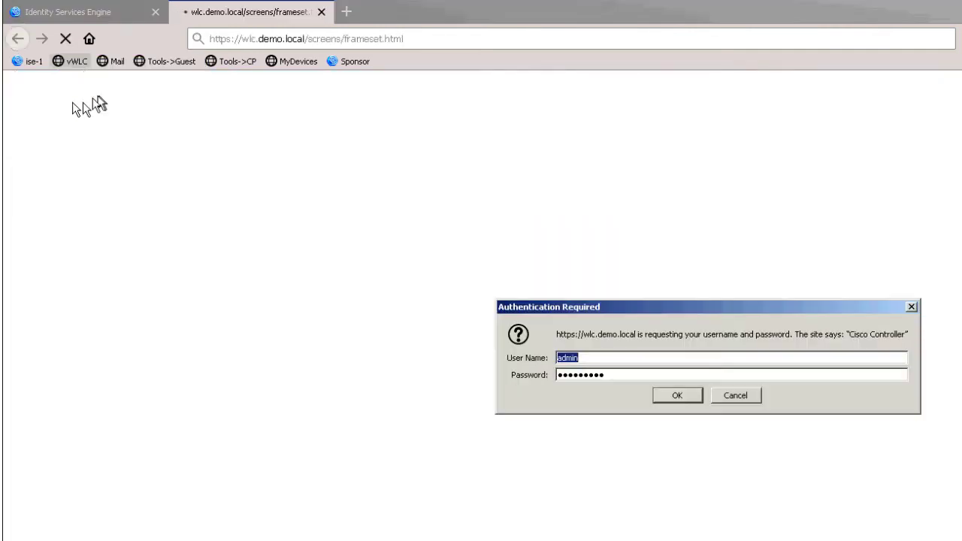
click(677, 394)
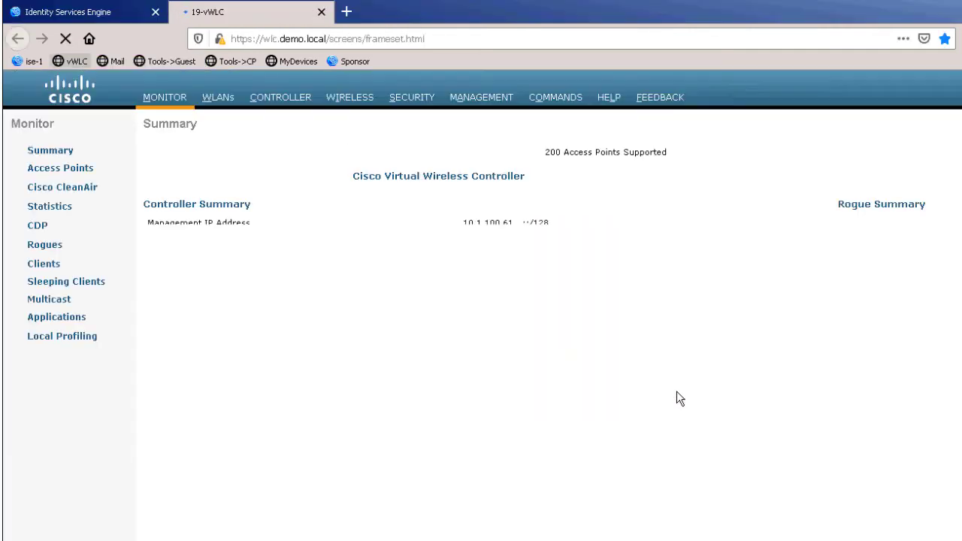
Enable all three WLANs on the controller: 19-wpa2e, 19-hotspot and 19-guest.
click(223, 99)
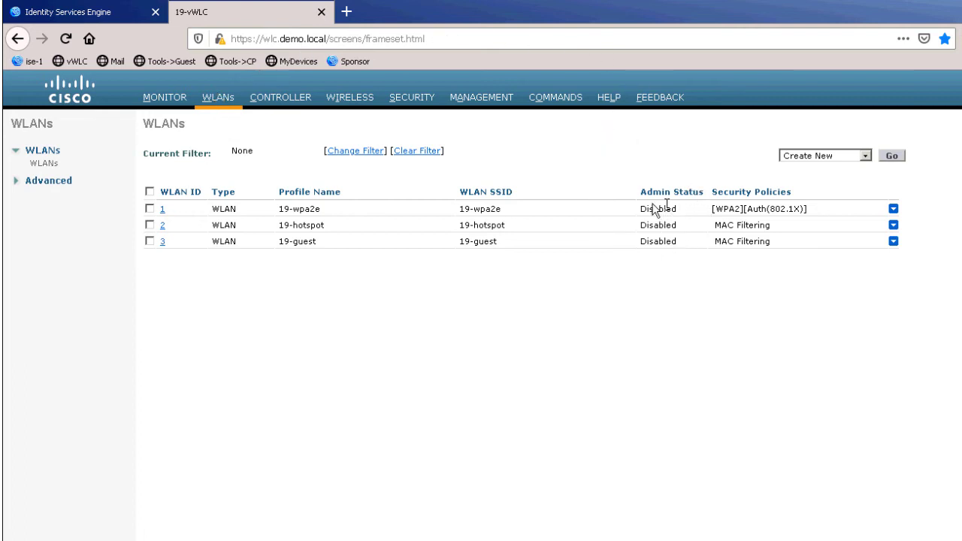
click(149, 192)
click(863, 153)
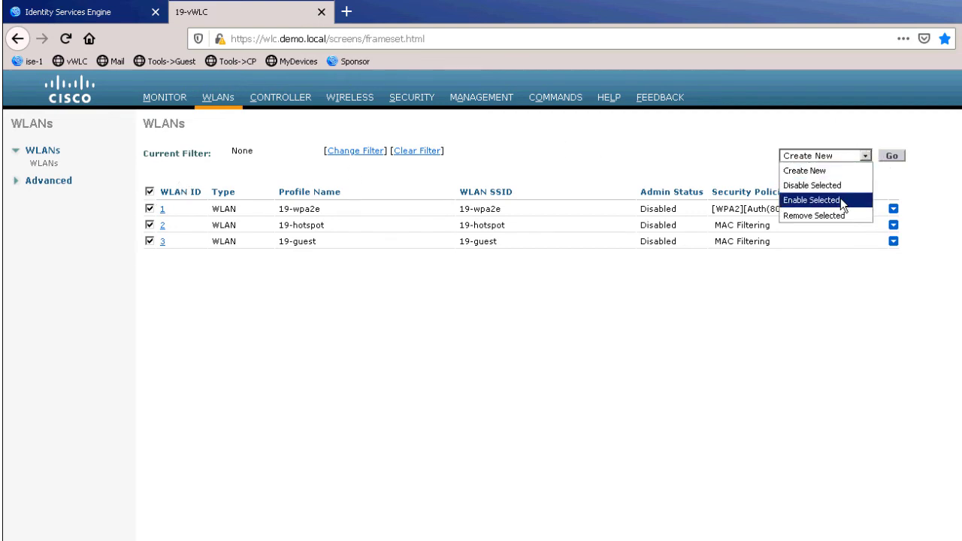
click(841, 198)
click(891, 156)
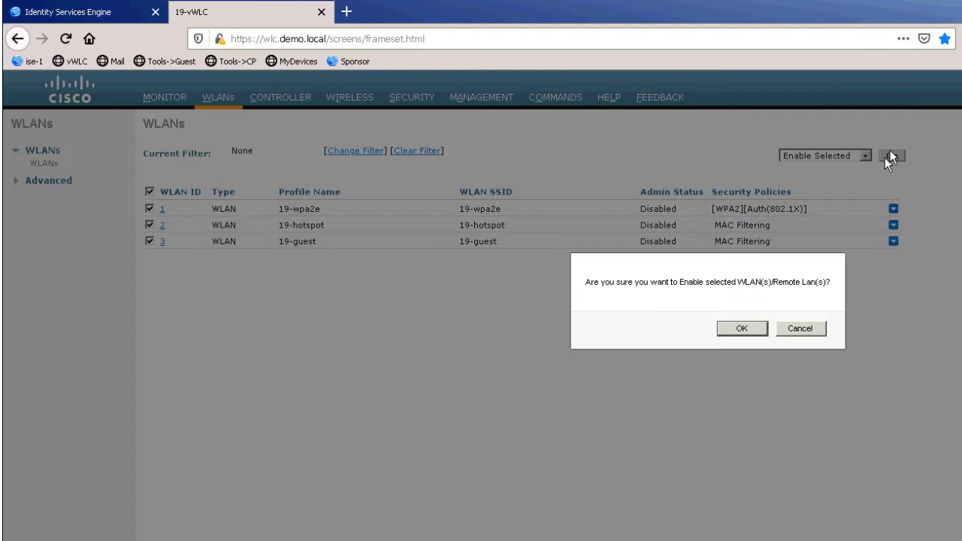
click(742, 327)
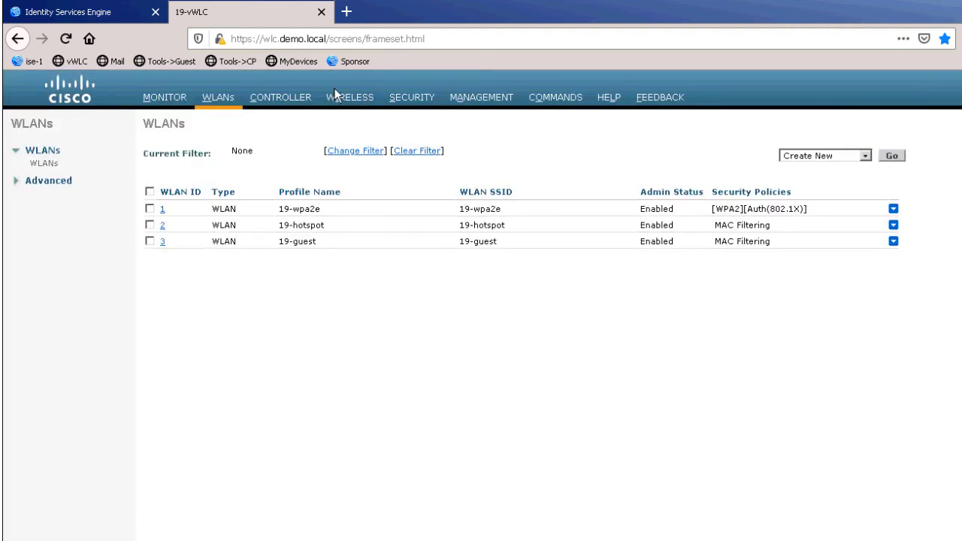
Review the controller's RADIUS authentication and accounting servers and the access point's admin status.
click(396, 98)
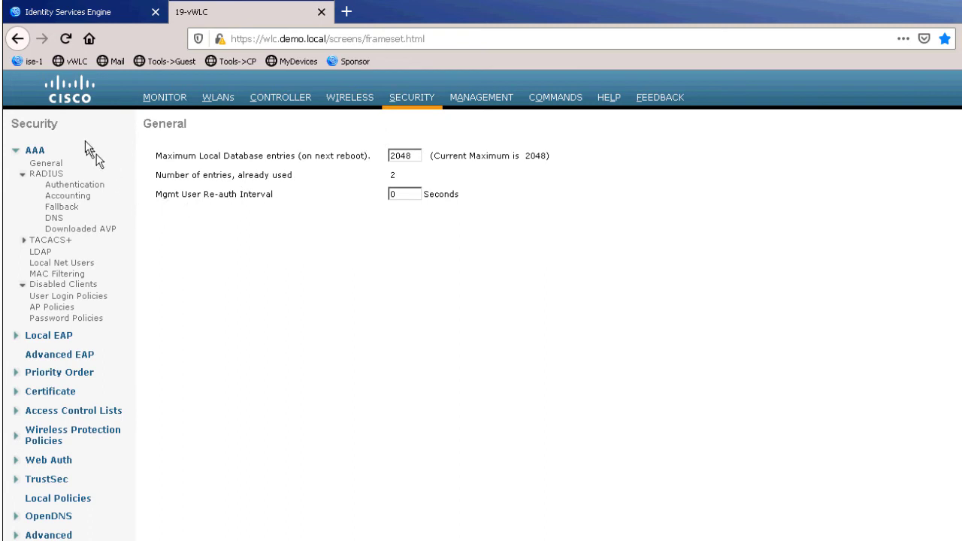
click(61, 186)
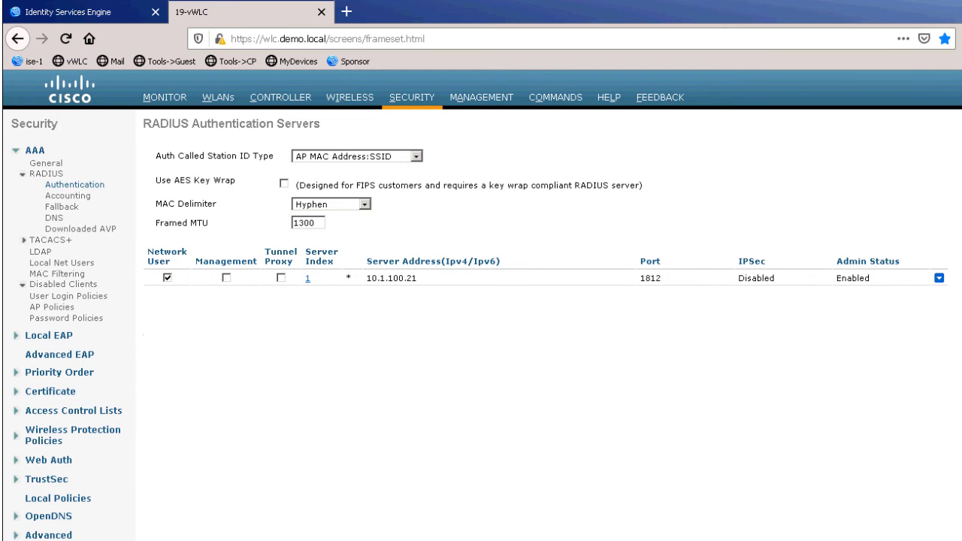
click(65, 197)
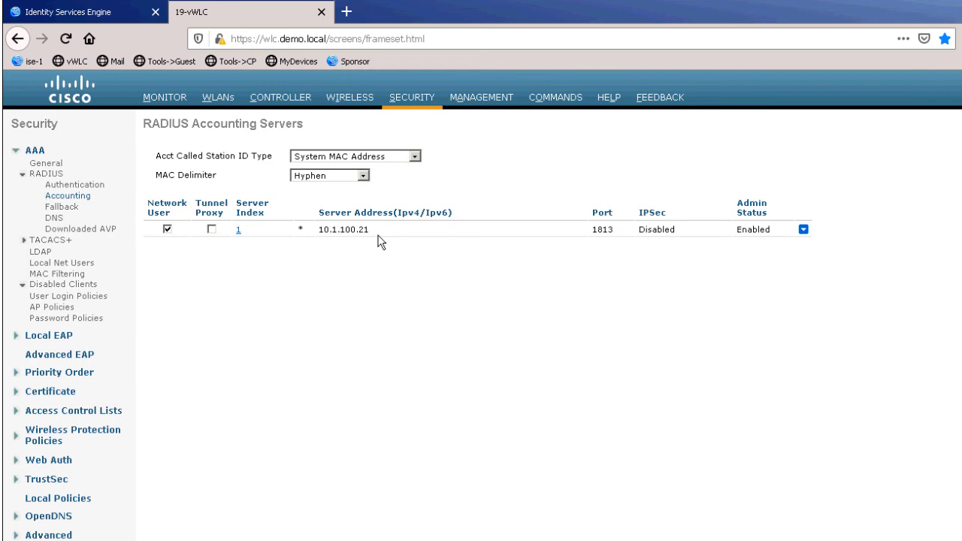
click(359, 101)
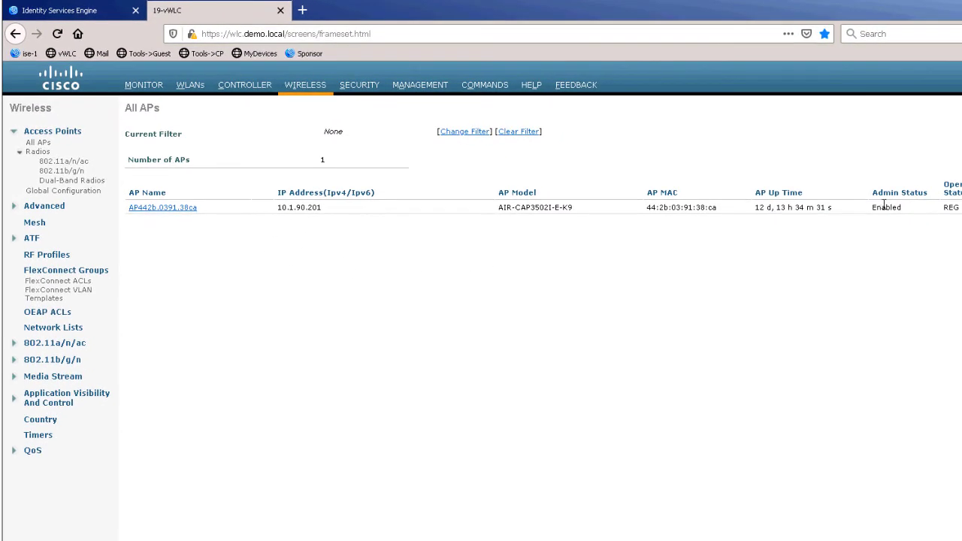
double_click(885, 206)
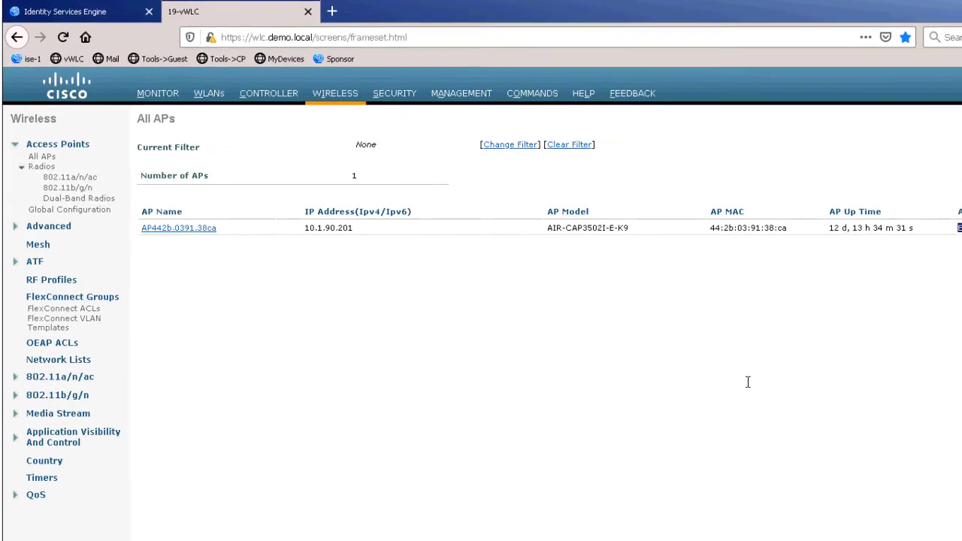
Switch back to Identity Services Engine and start a new network device named vwlc with IP address 10.1.100.61.
click(109, 14)
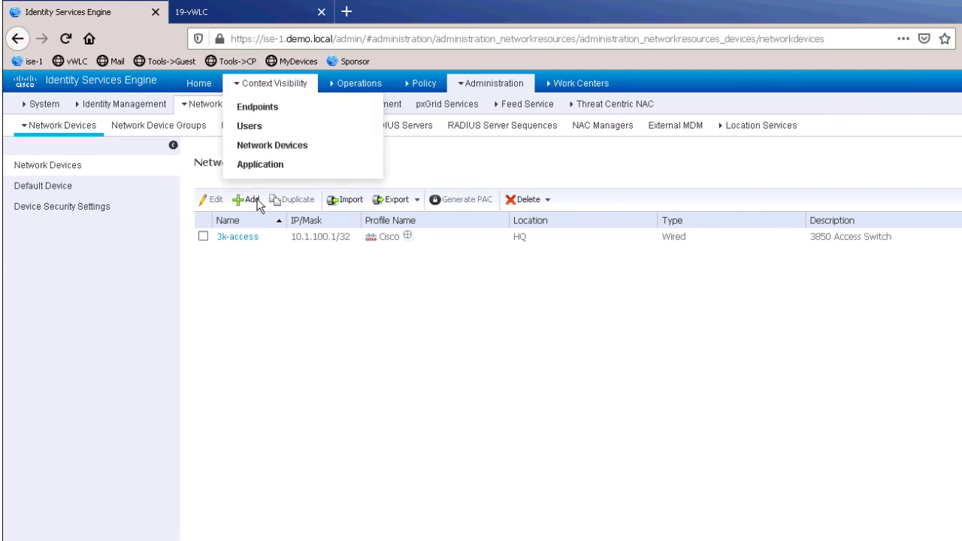
click(255, 200)
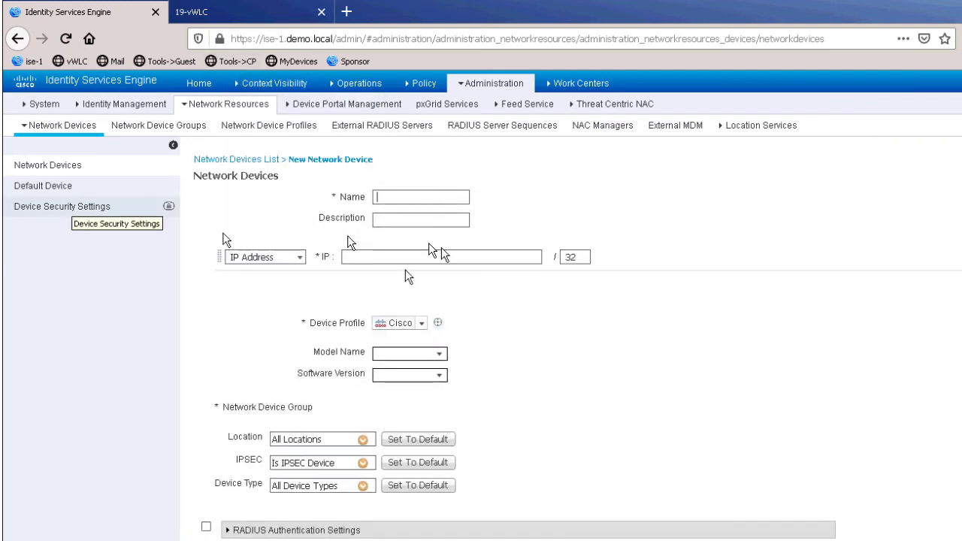
text(vwlc)
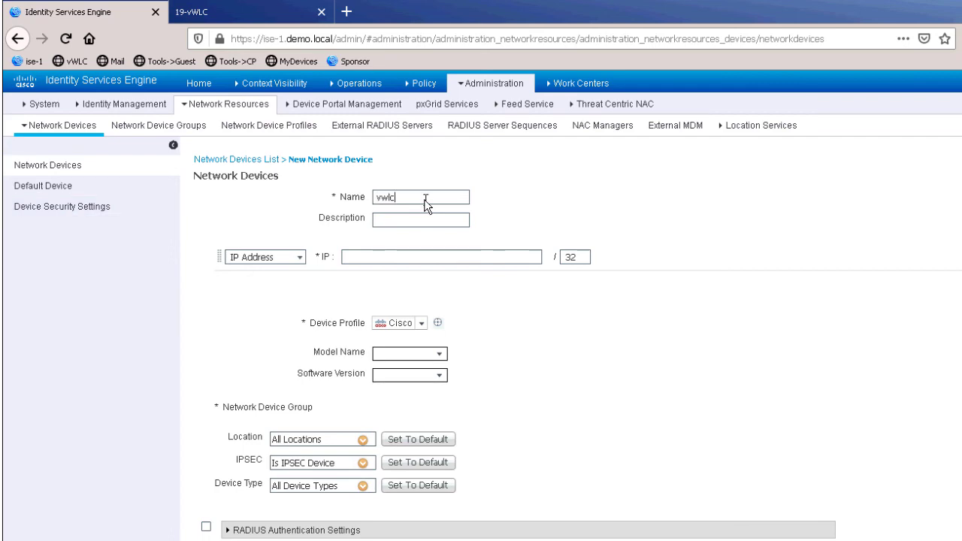
key(Tab)
key(Tab)
key(Tab)
text(10.1.100.61)
key(Tab)
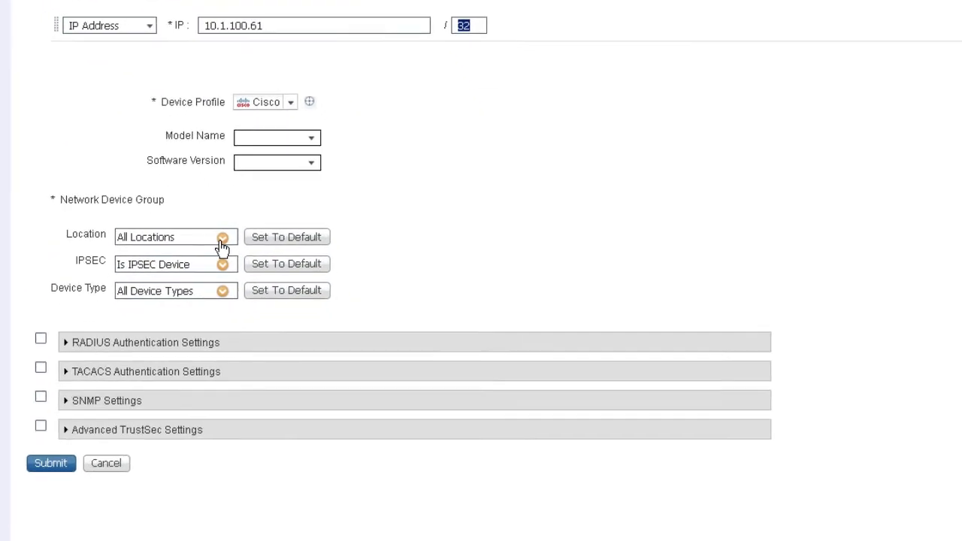
Assign the vwlc device to the HQ location and the Wireless device type.
click(362, 439)
click(251, 328)
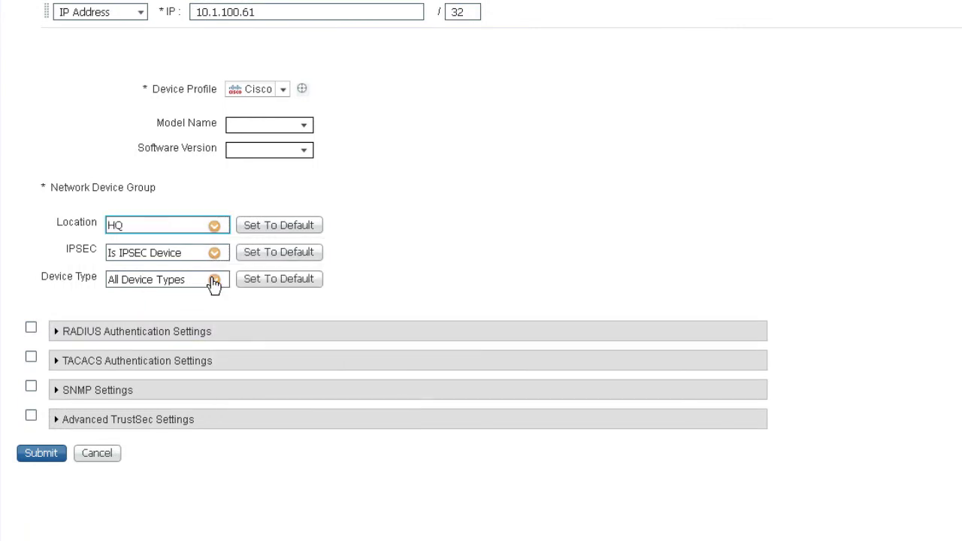
click(214, 279)
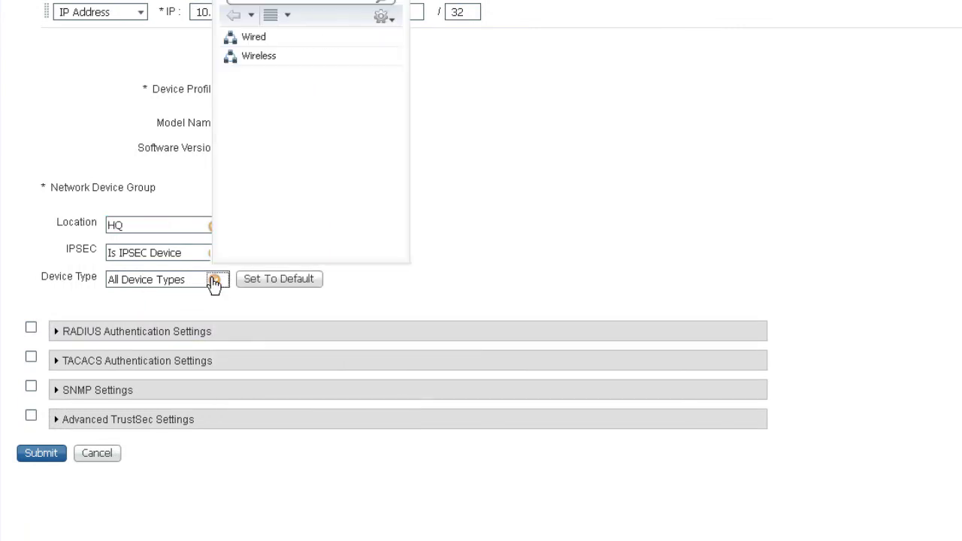
click(263, 57)
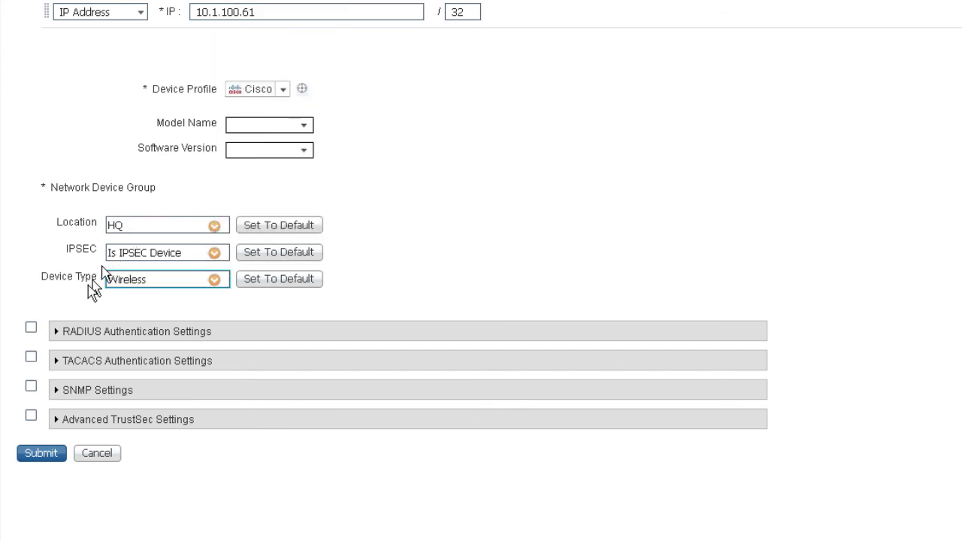
Turn on RADIUS authentication for vwlc, enter and reveal the shared secret, and submit the new device.
click(30, 327)
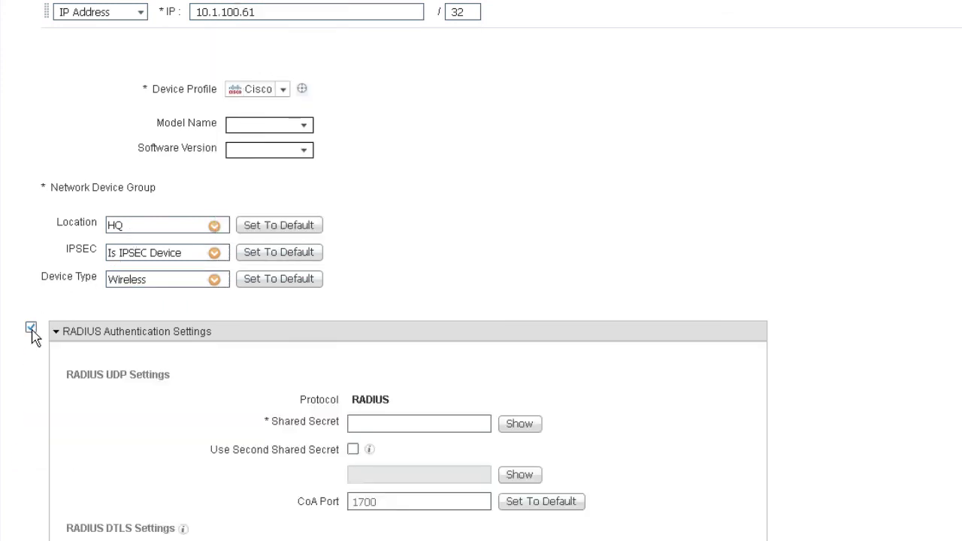
click(411, 425)
text(ISEisC00L)
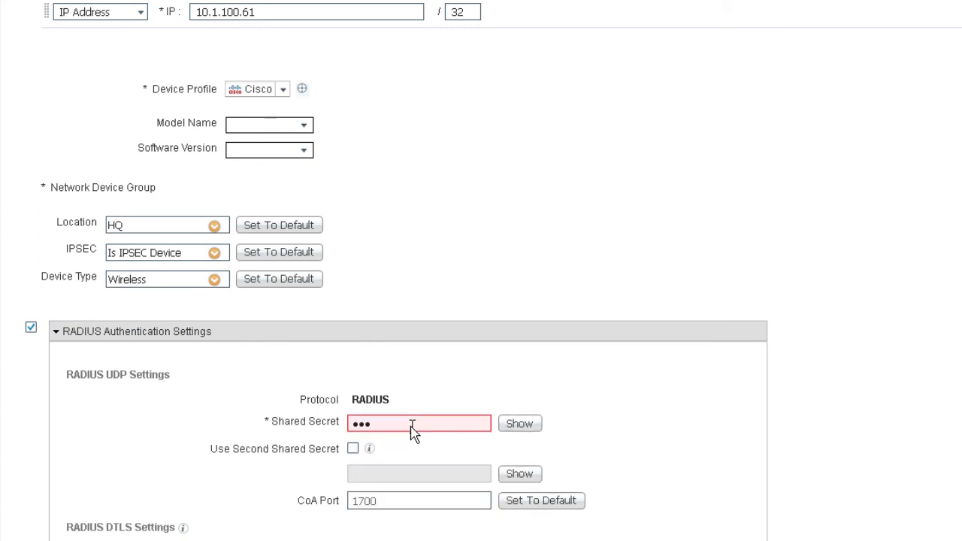
click(519, 424)
scroll(618, 281, down, 2)
scroll(215, 485, down, 5)
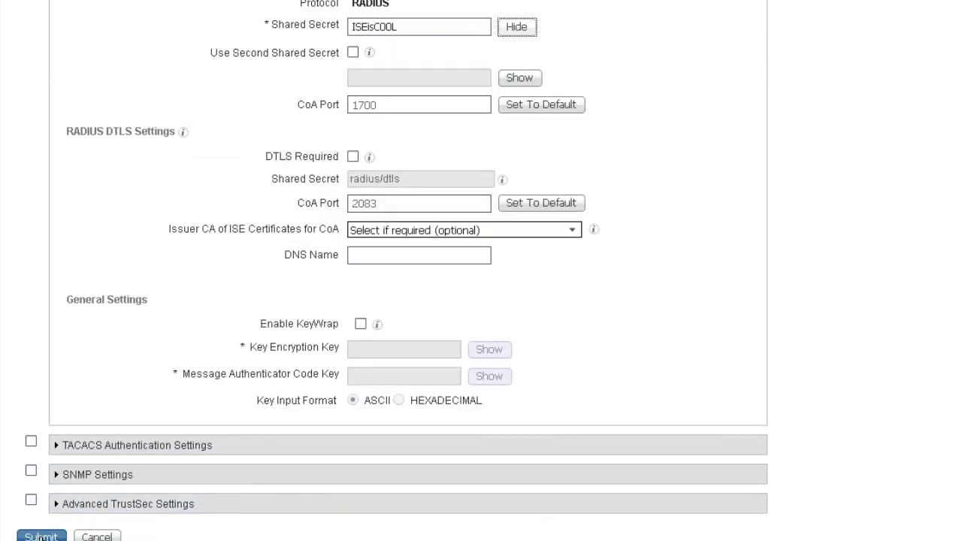
click(53, 535)
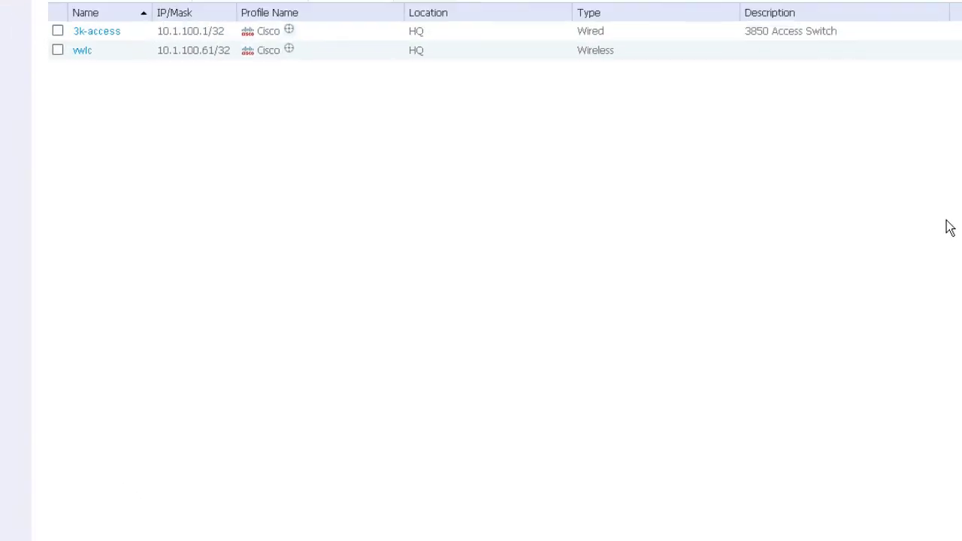